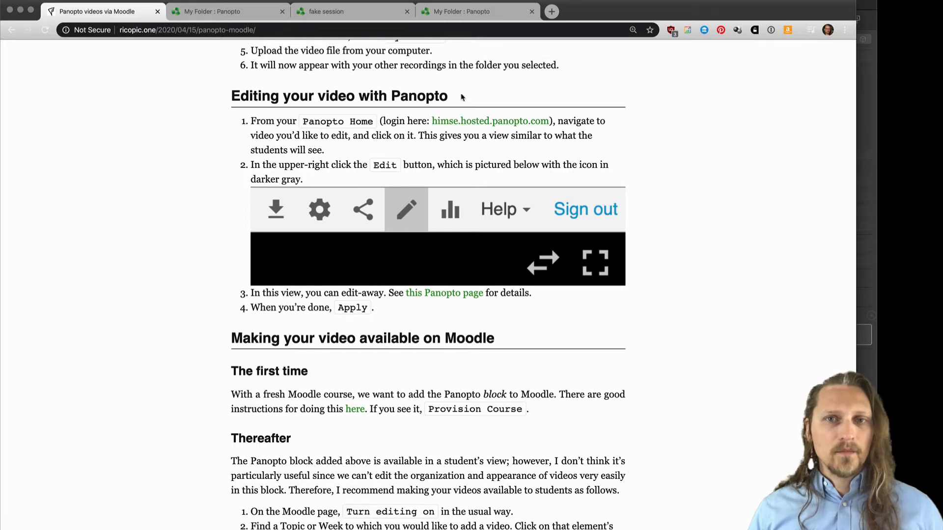
Switch to Panopto, open the fake session recording from My Folder and pause its playback
click(250, 15)
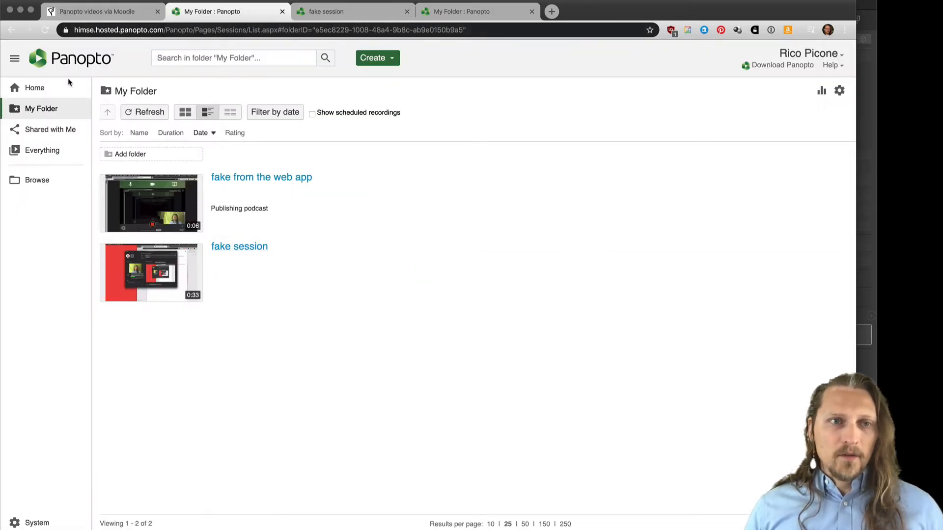
click(34, 88)
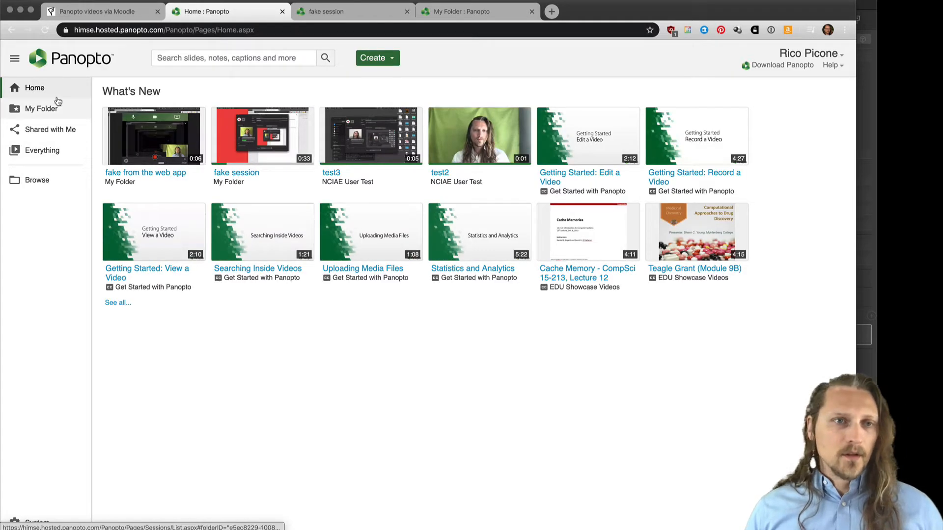
click(35, 109)
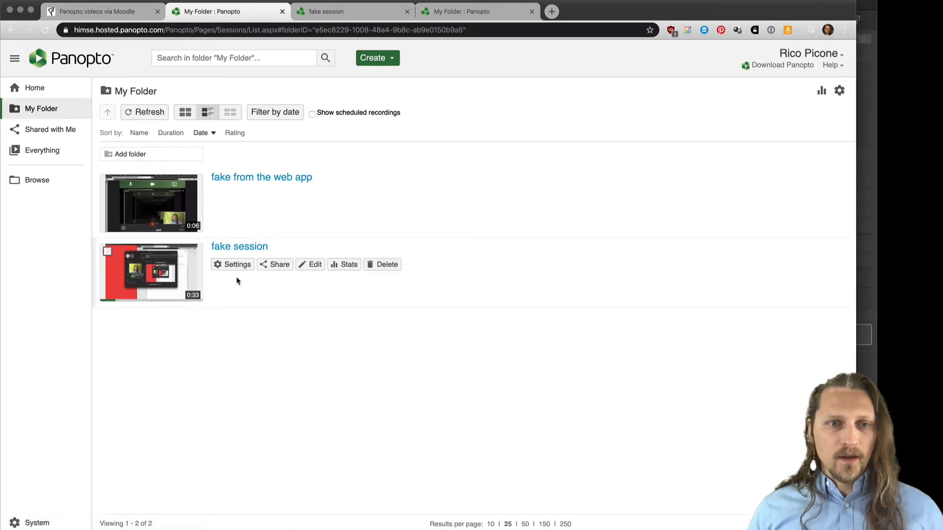
click(233, 252)
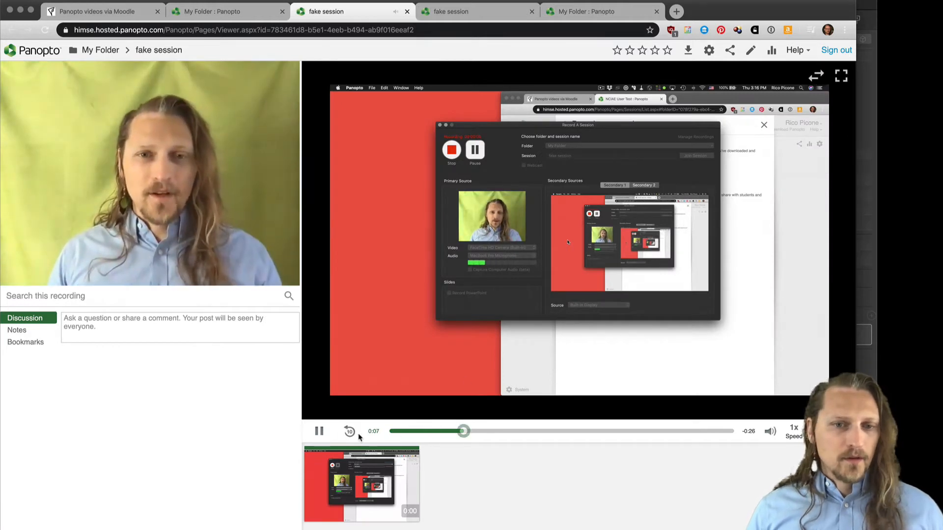
click(319, 431)
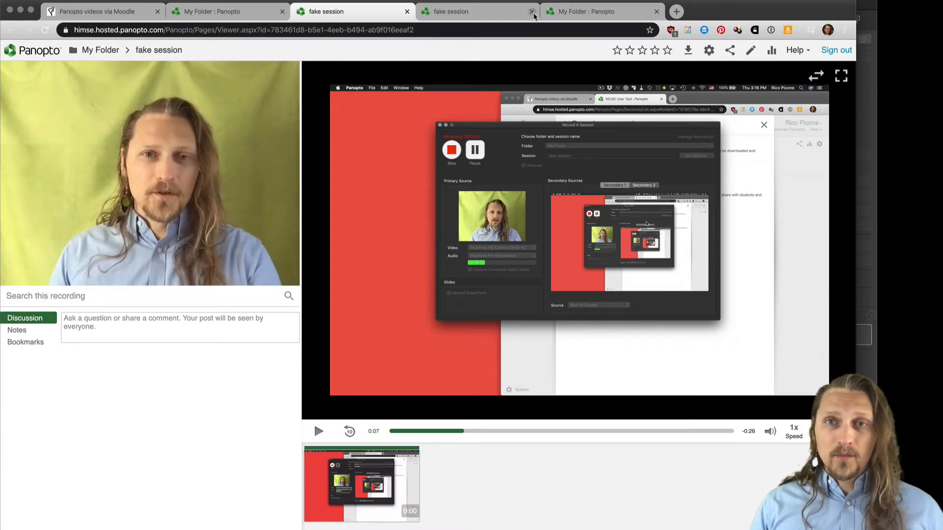
Close the duplicate fake session tab and open the recording in the editor, playing a short stretch of it
click(532, 11)
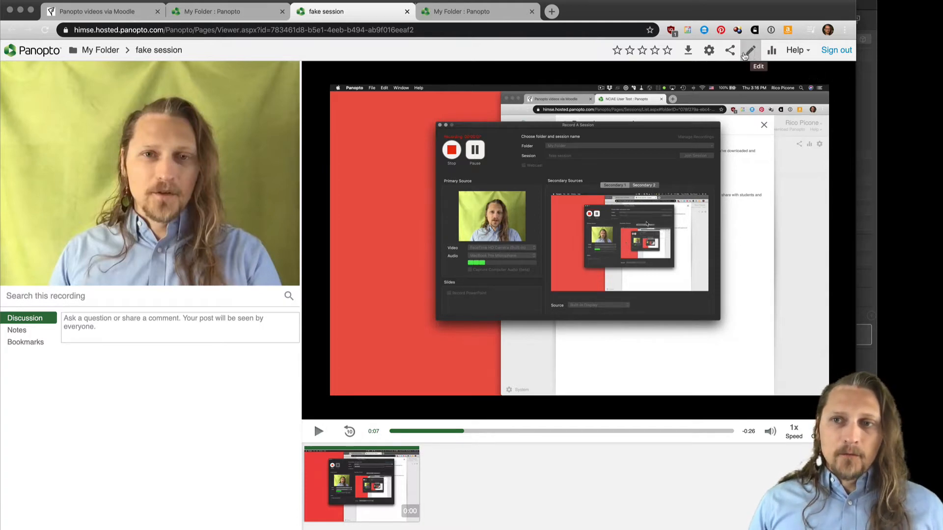
click(748, 55)
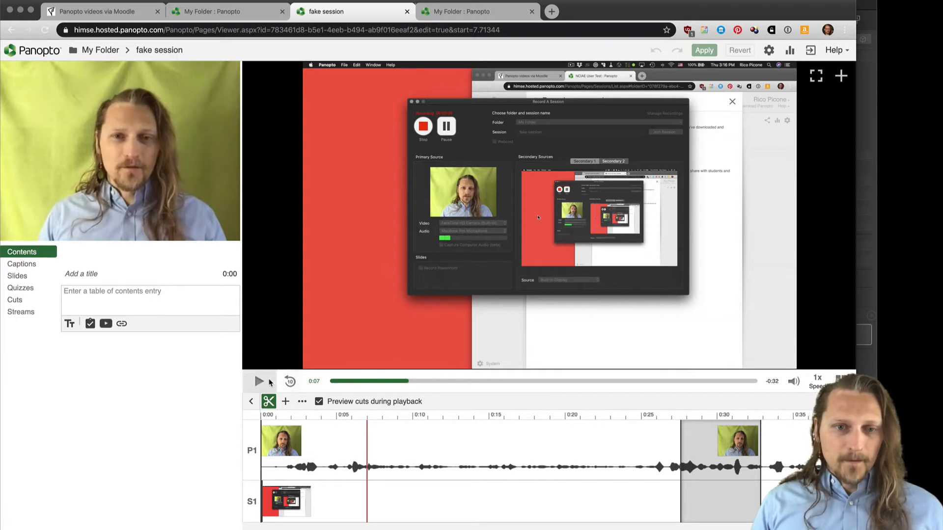
click(333, 382)
click(260, 381)
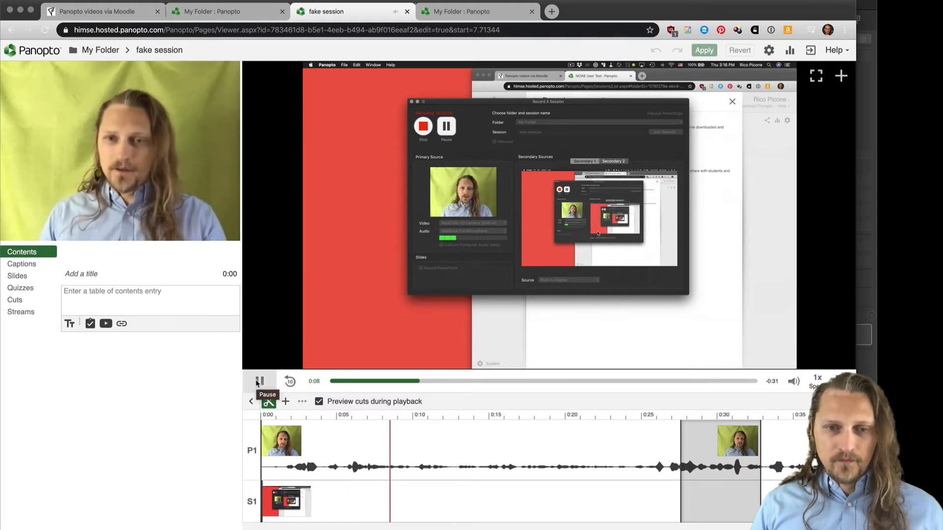
click(259, 382)
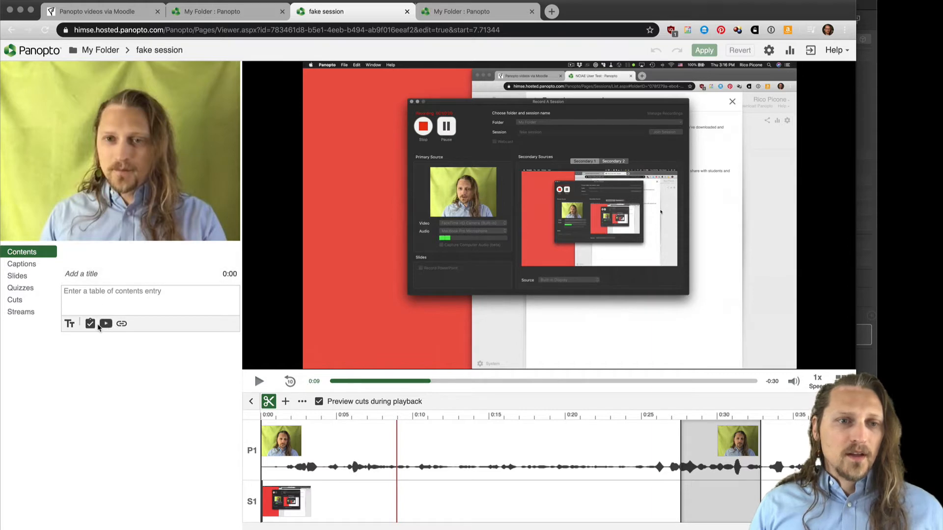
Examine the editor's Captions, Slides, Quizzes, Cuts and Streams sections, and return to Contents
click(28, 265)
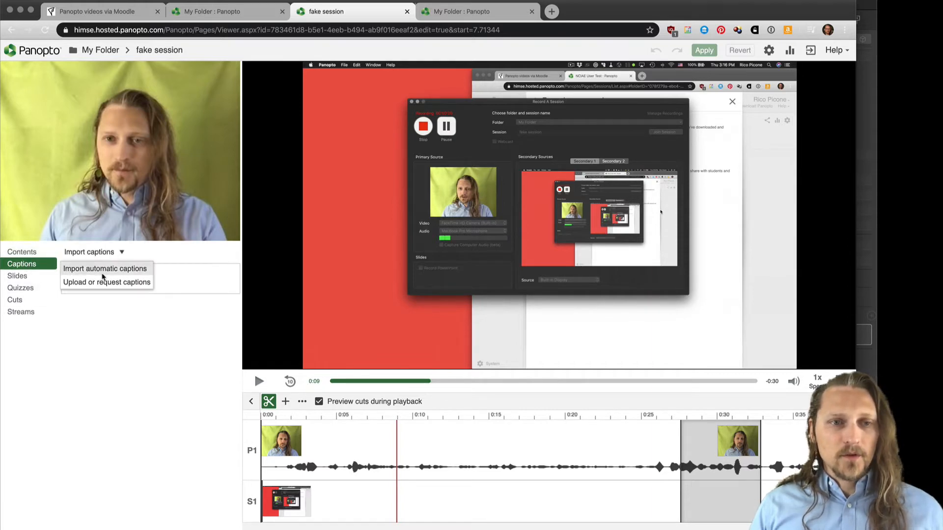
click(35, 278)
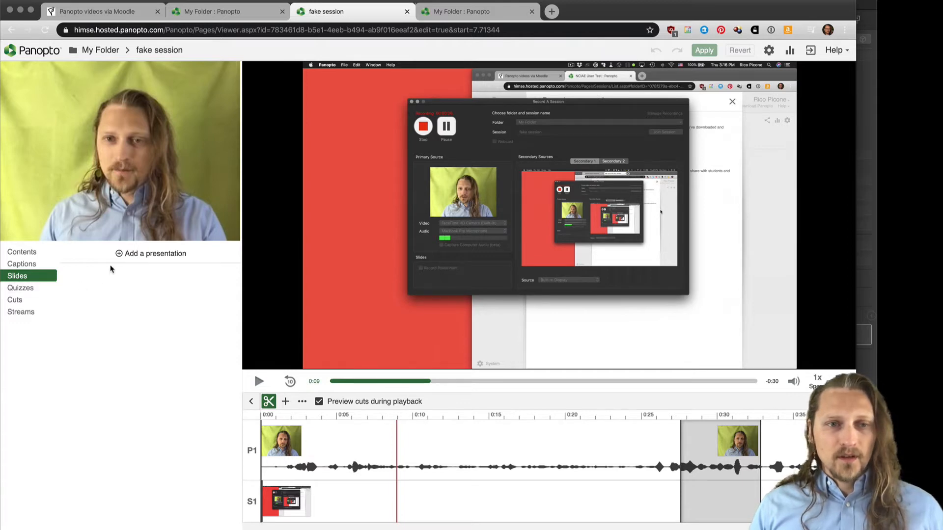
click(16, 291)
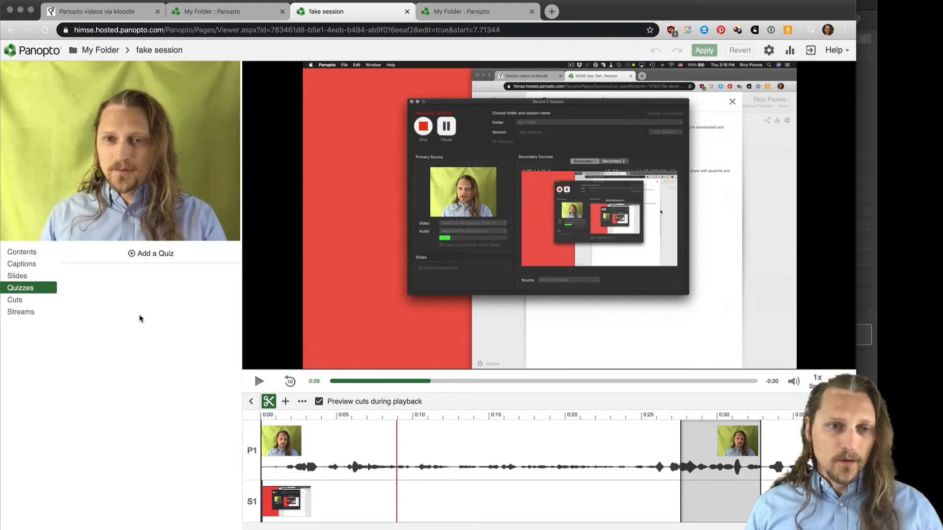
click(22, 300)
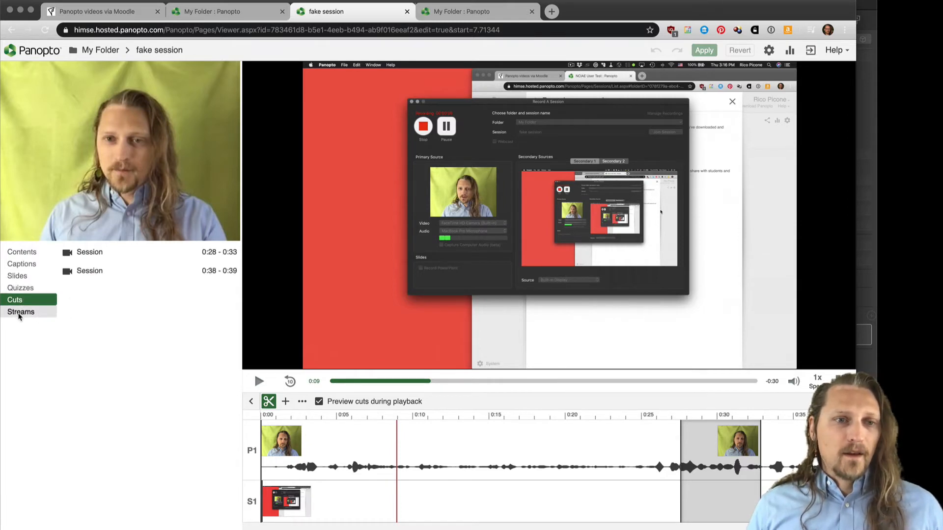
click(21, 316)
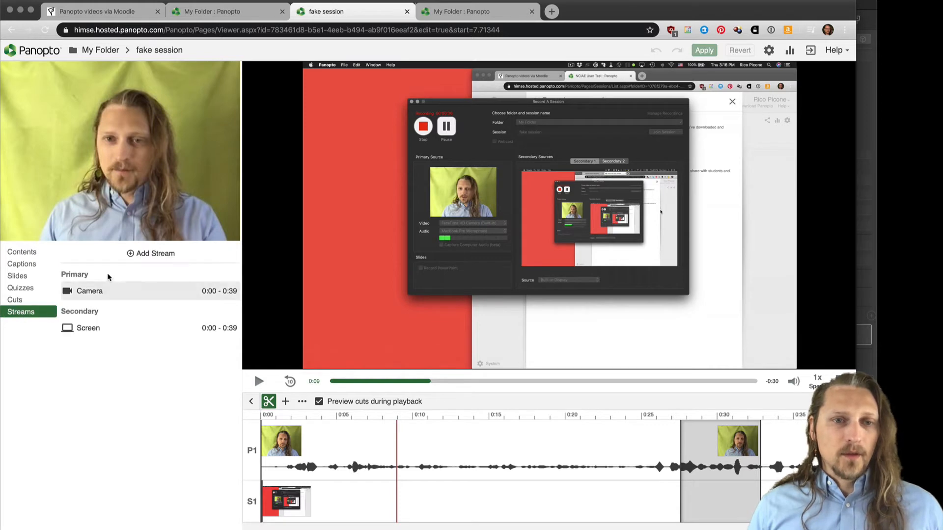
click(29, 254)
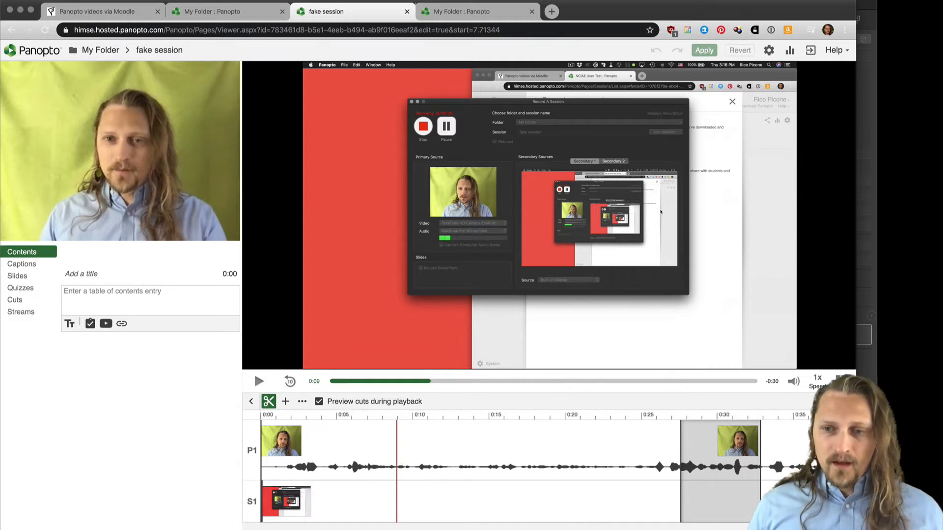
Play the recording to about 0:17 and cut the section from about 0:17.25 to 0:18.96 on the timeline
click(260, 382)
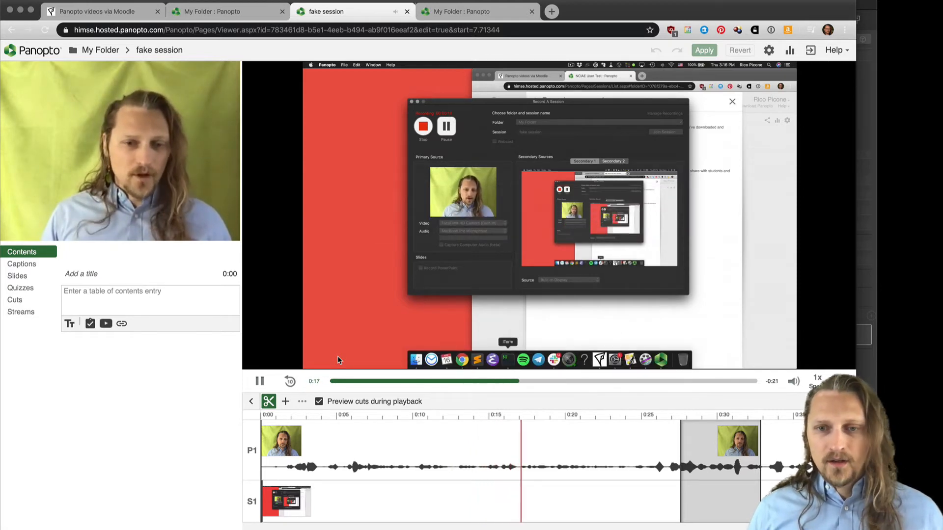
click(260, 381)
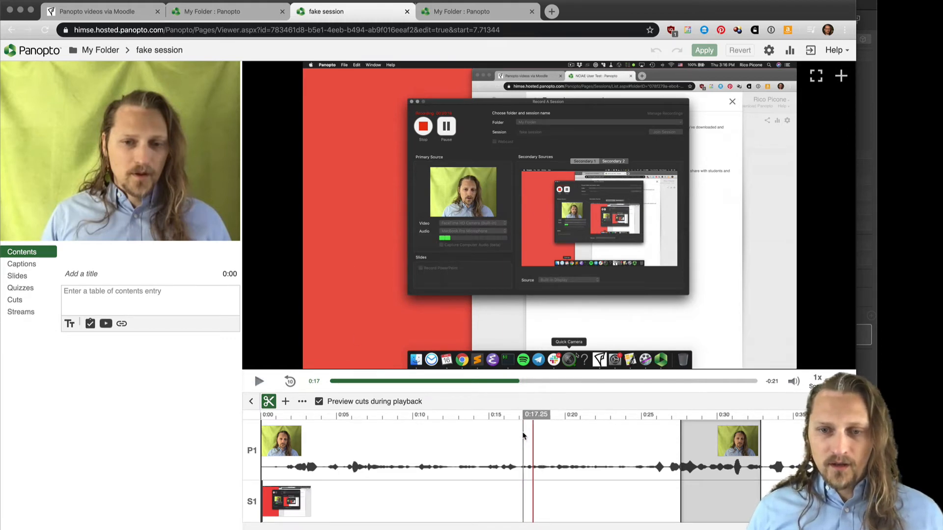
drag(523, 436, 558, 439)
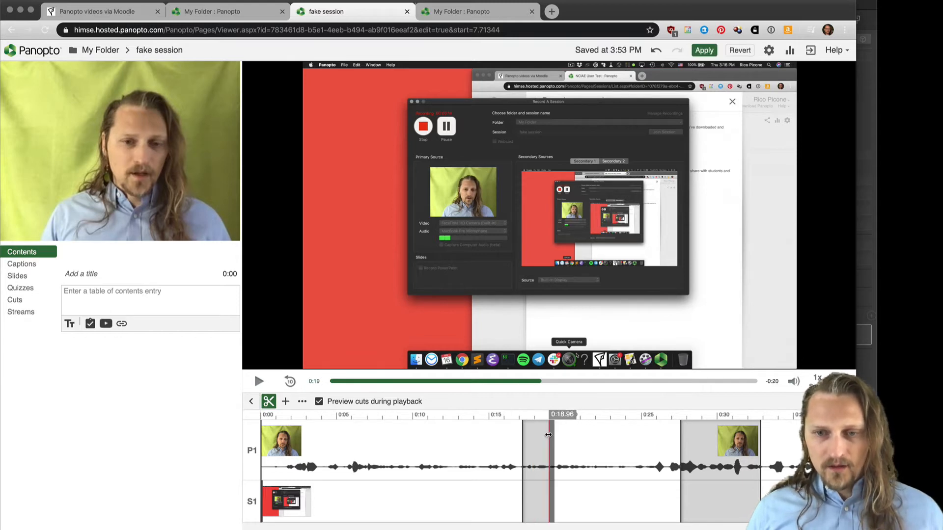
Preview playback across the new cut and widen it so that it ends at about 0:19.44
click(503, 418)
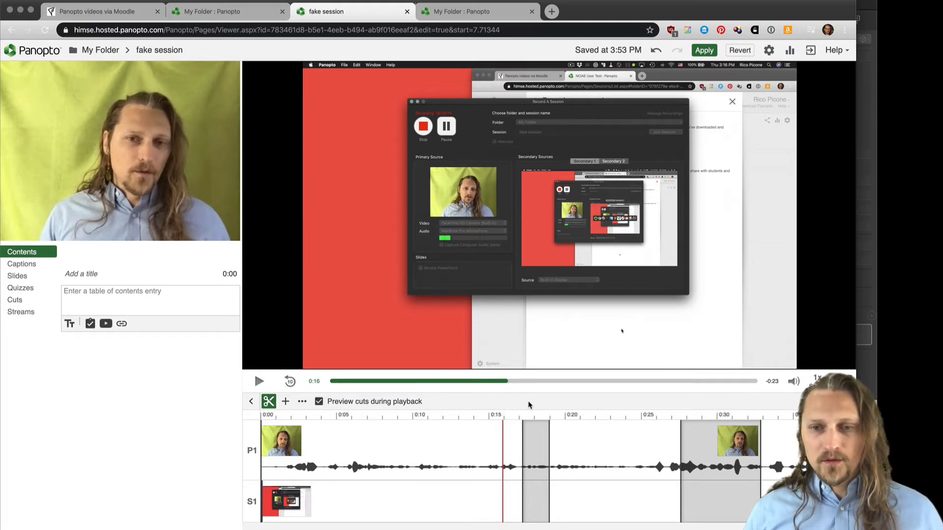
key(space)
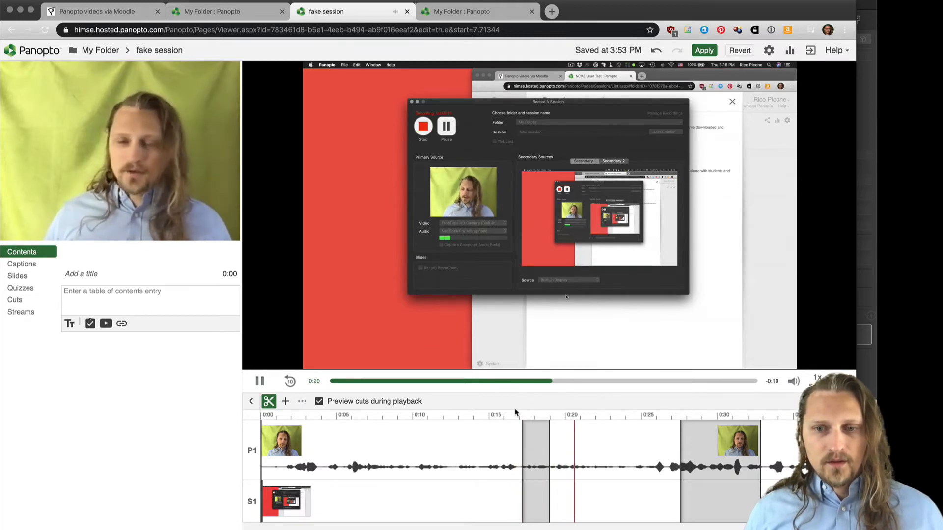
click(506, 417)
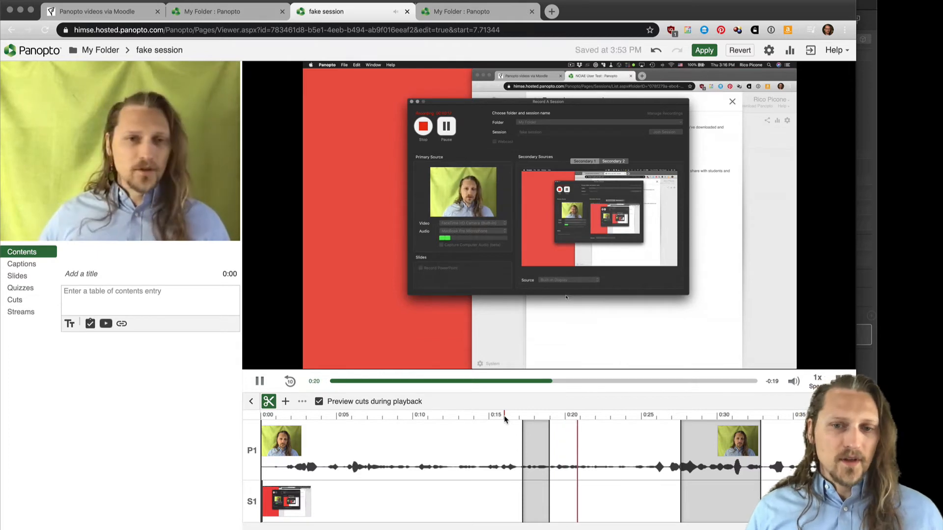
key(space)
drag(530, 439, 557, 443)
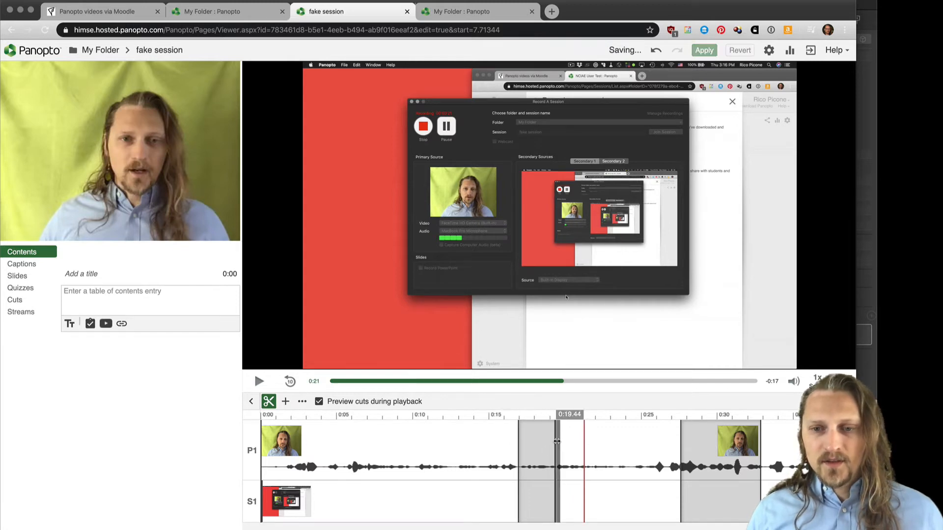
Preview the widened cut, remove the cut at 0:28–0:33, and add short cuts at about 0:10–0:11 and 0:23–0:24
click(492, 417)
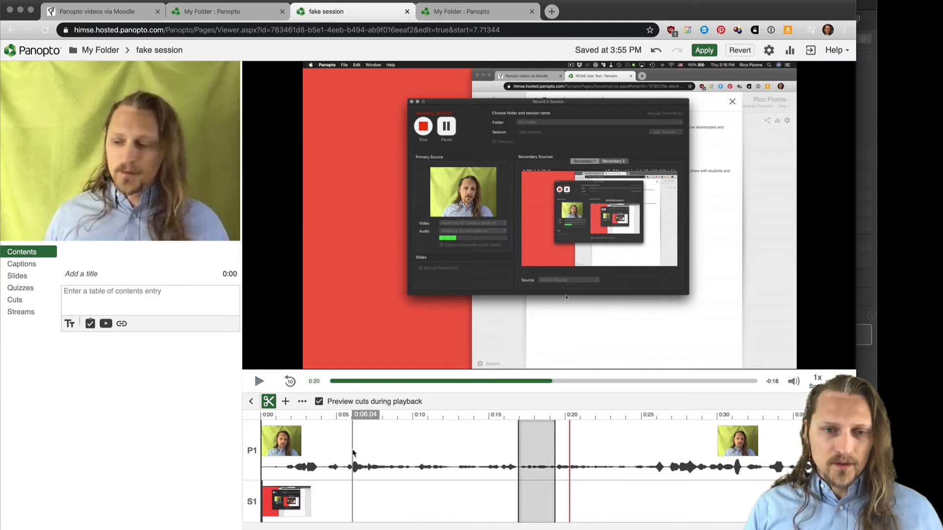
mouse_move(412, 444)
mouse_down()
mouse_move(440, 441)
mouse_move(428, 447)
mouse_up()
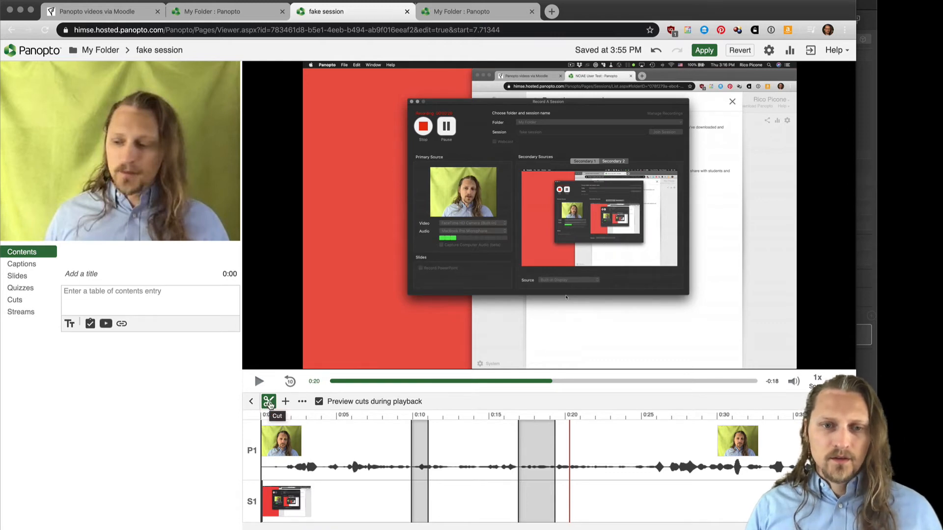
drag(610, 462, 630, 461)
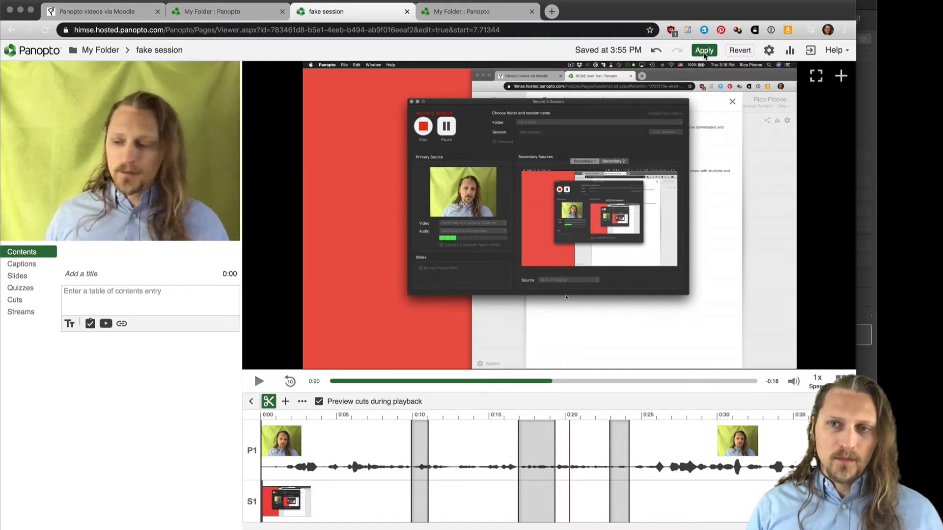
Apply the cuts and close the editor, then play the edited fake session recording to check it
click(704, 50)
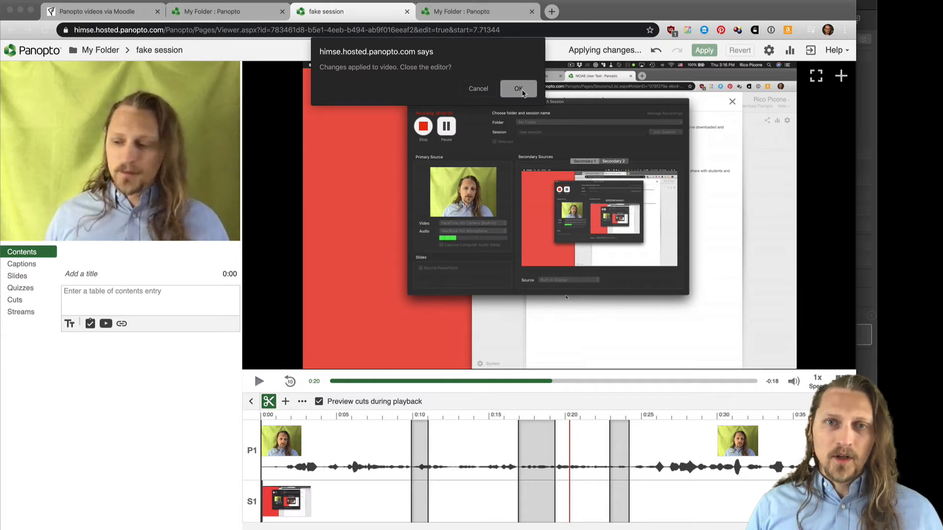
click(519, 89)
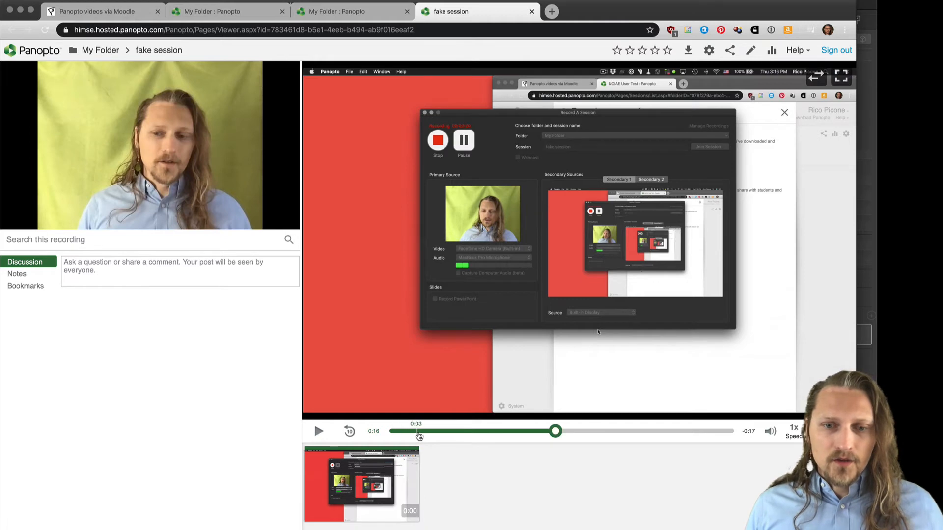
click(448, 432)
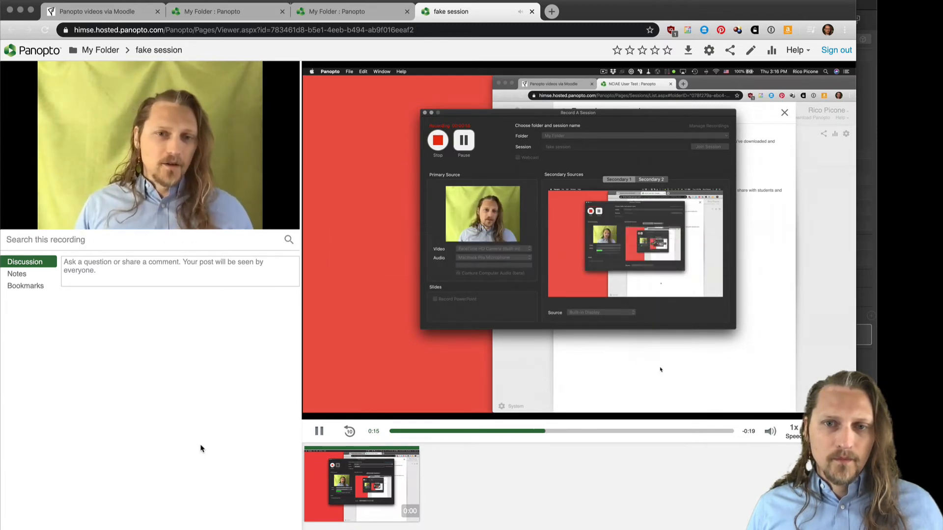
key(space)
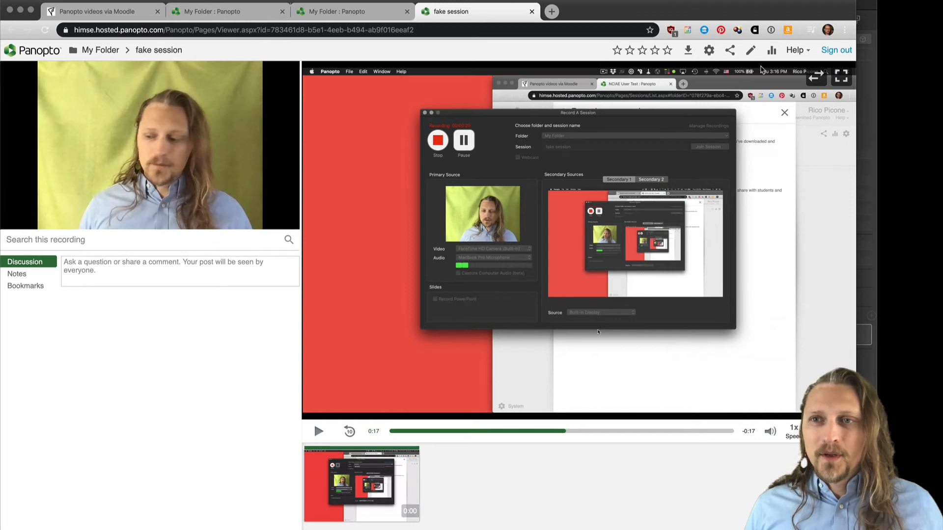
Reopen fake session in the editor, move the playhead to about 0:08, and examine the kinds of content that can be added
click(750, 50)
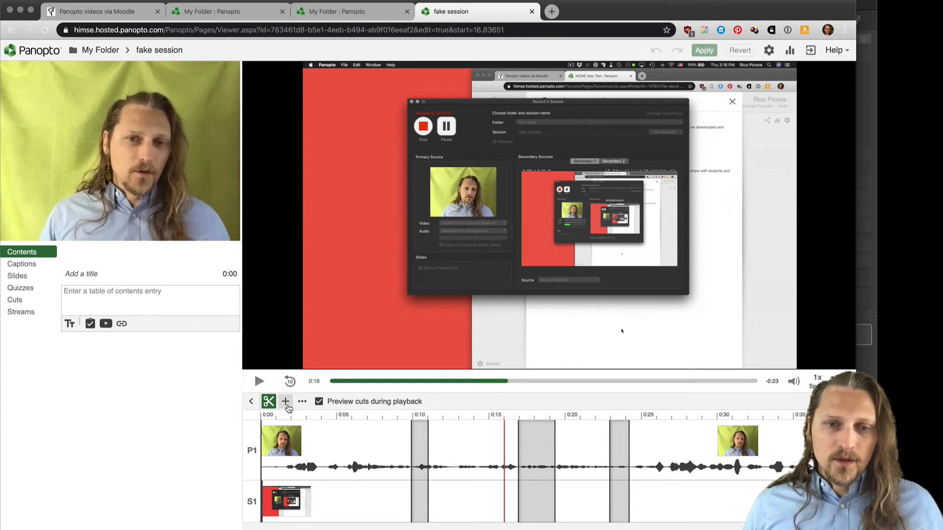
click(379, 415)
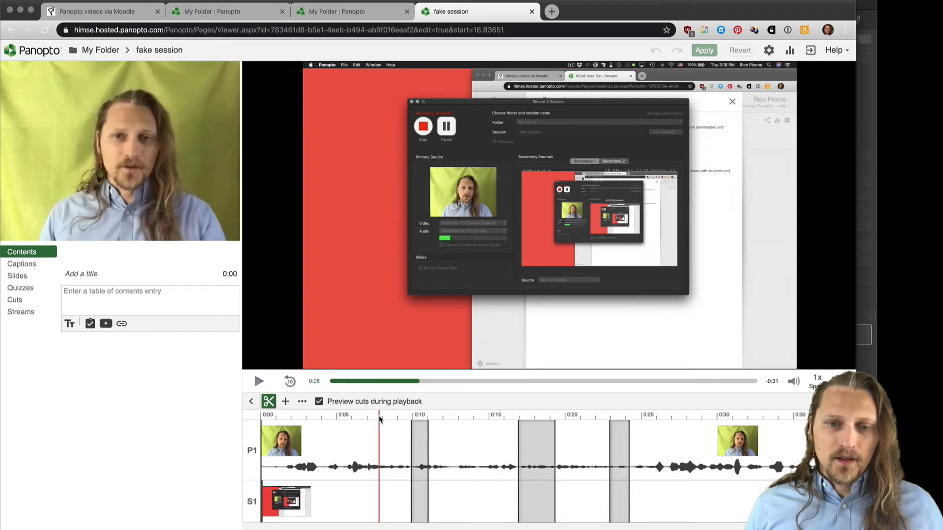
click(288, 402)
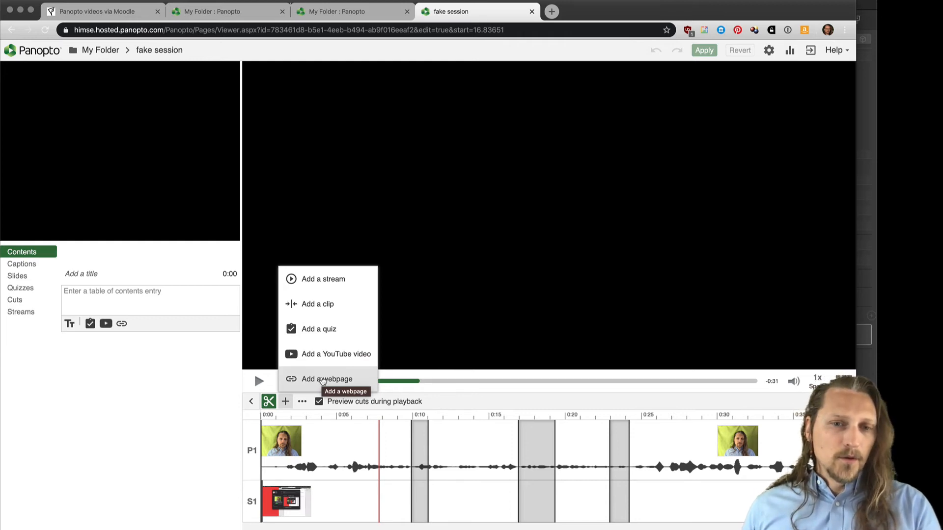
click(198, 412)
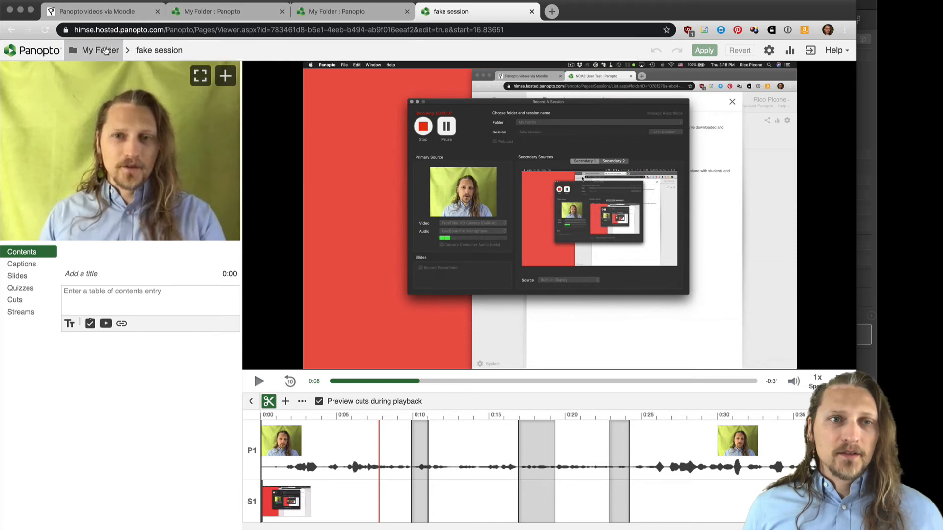
Go back to My Folder and show the actions available for the fake session recording
click(103, 50)
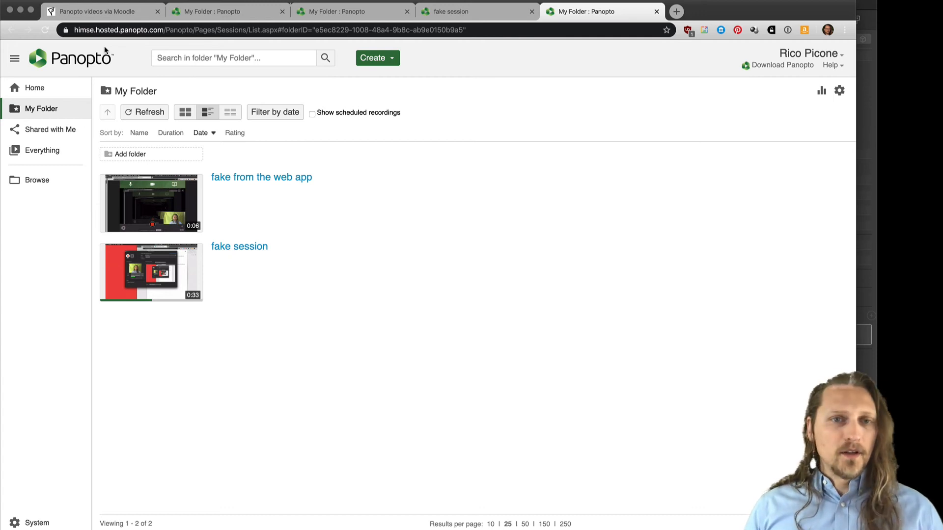
mouse_move(271, 296)
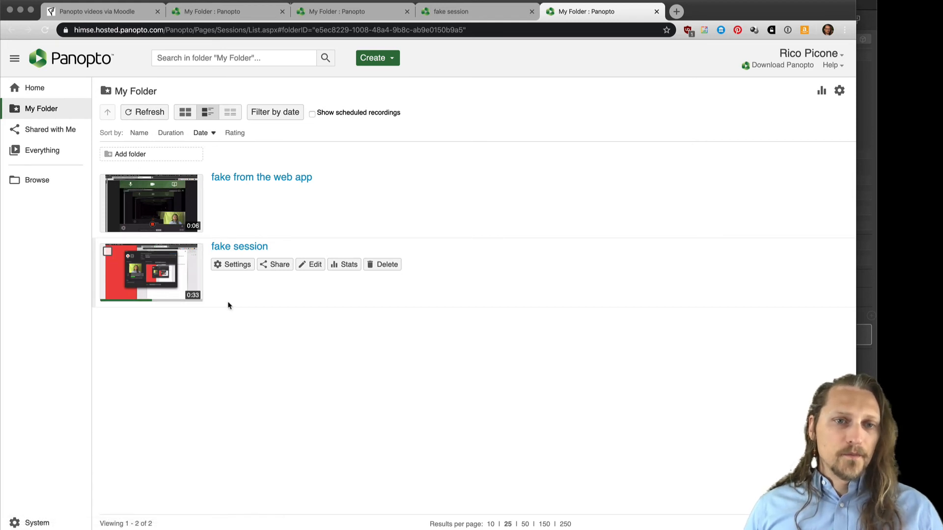
Move the fake session recording from My Folder to the NCIAE User Test folder
click(107, 252)
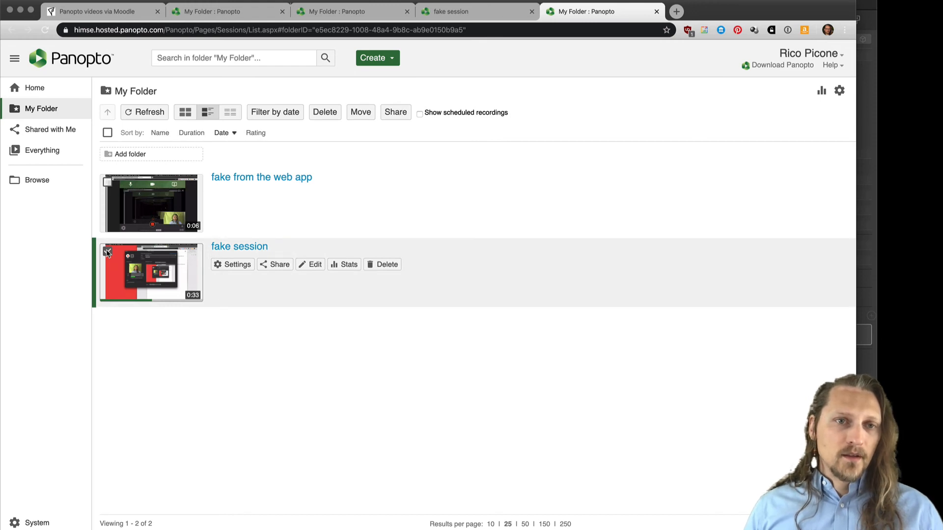
click(360, 118)
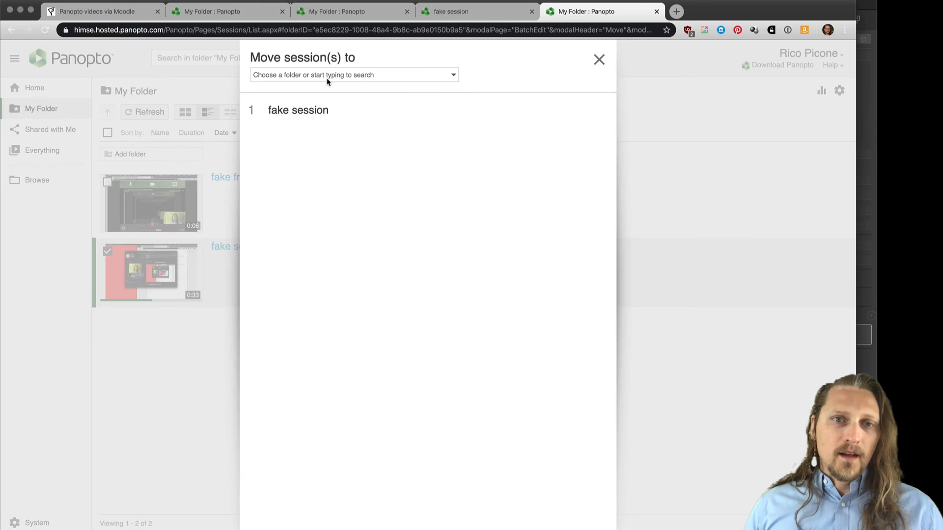
click(453, 75)
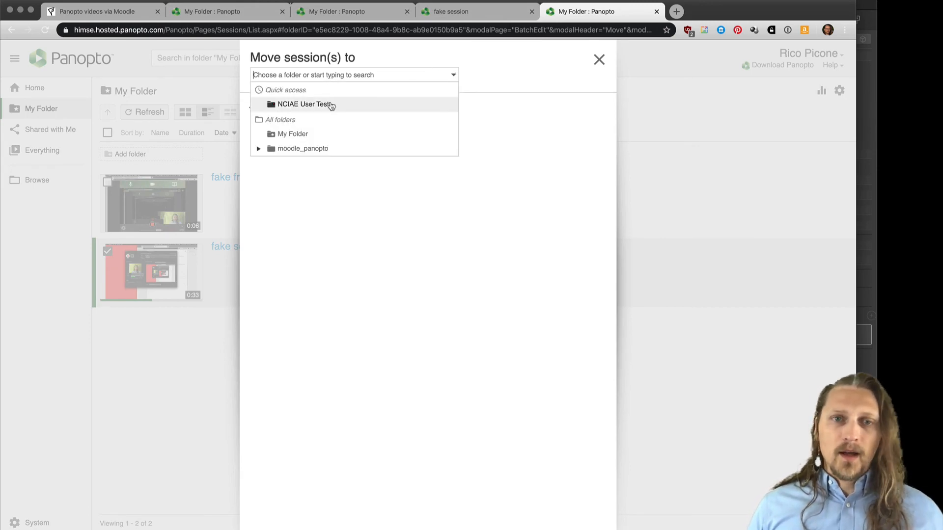
click(328, 105)
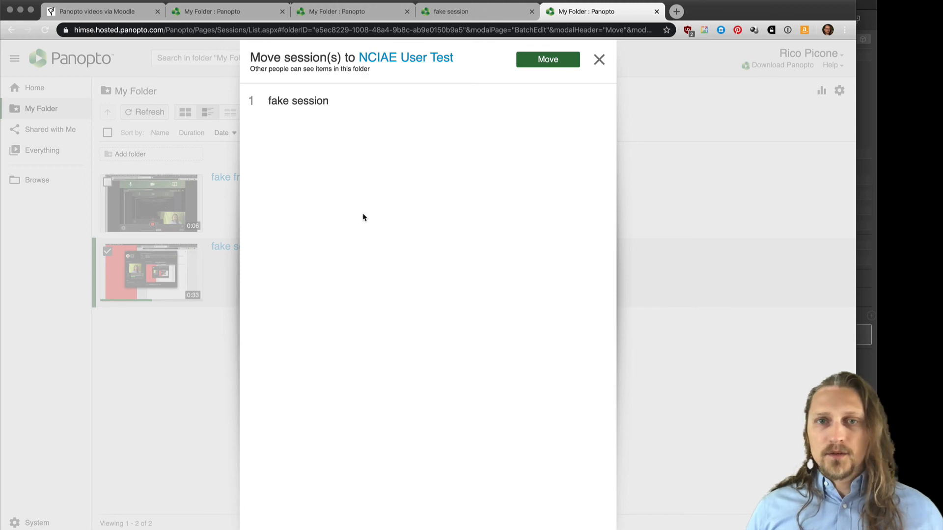
click(543, 61)
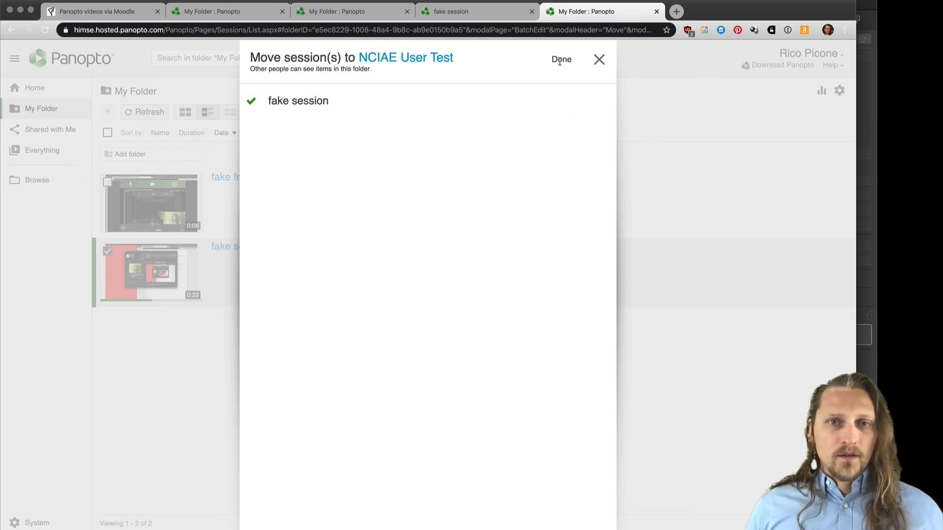
click(599, 59)
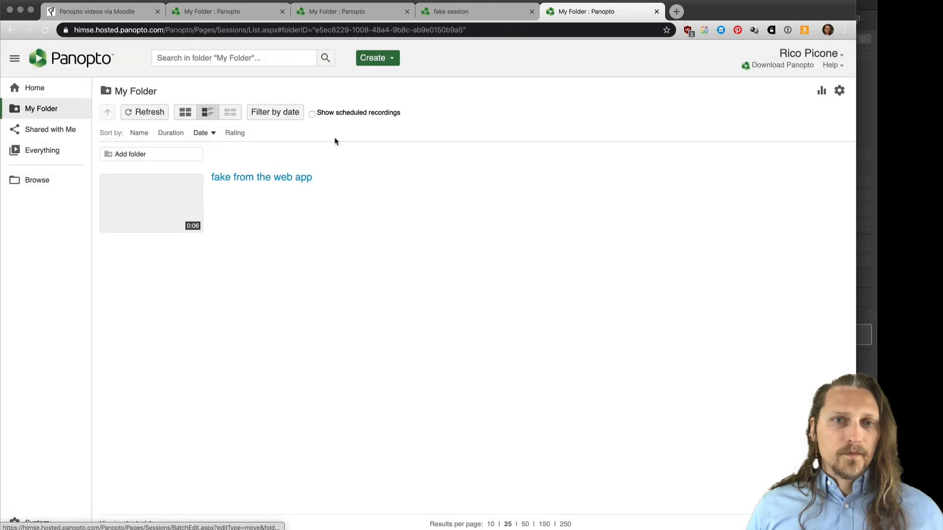
Browse all folders and open the NCIAE User Test folder under moodle_panopto
click(38, 182)
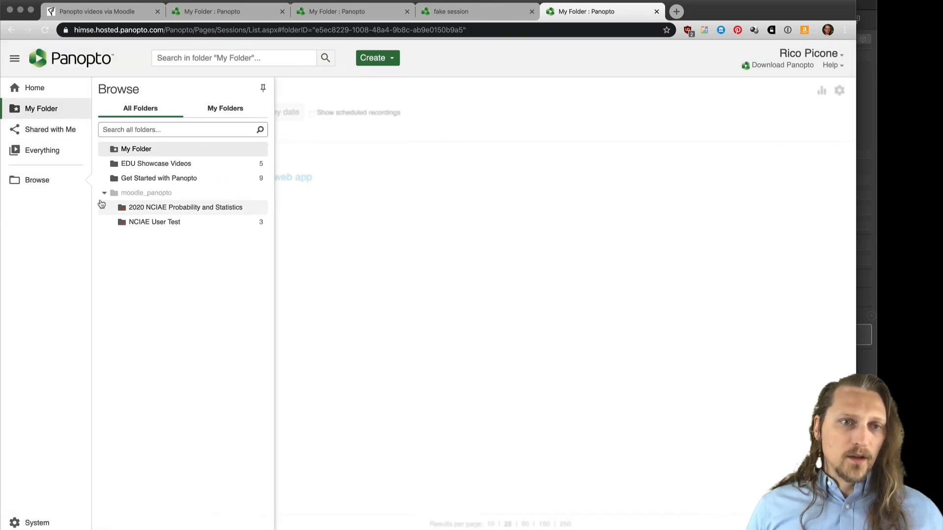
click(104, 193)
click(104, 193)
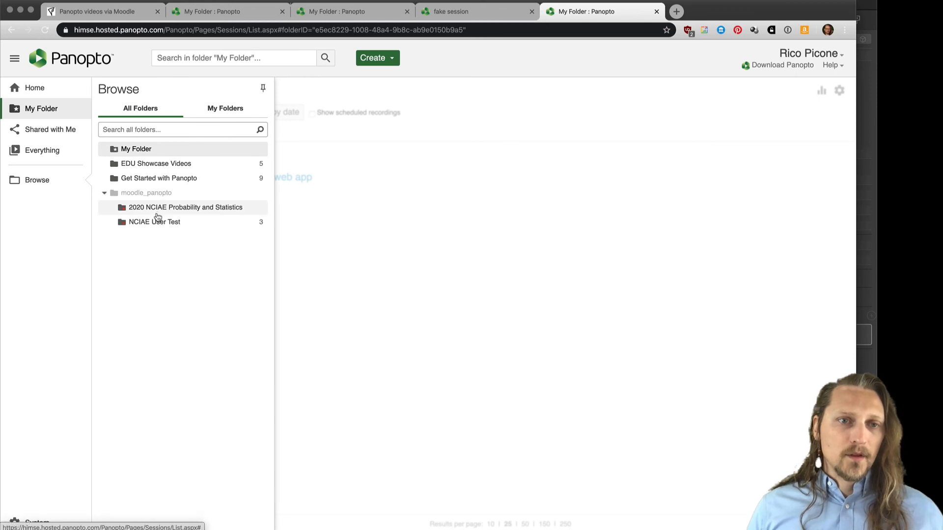
click(148, 225)
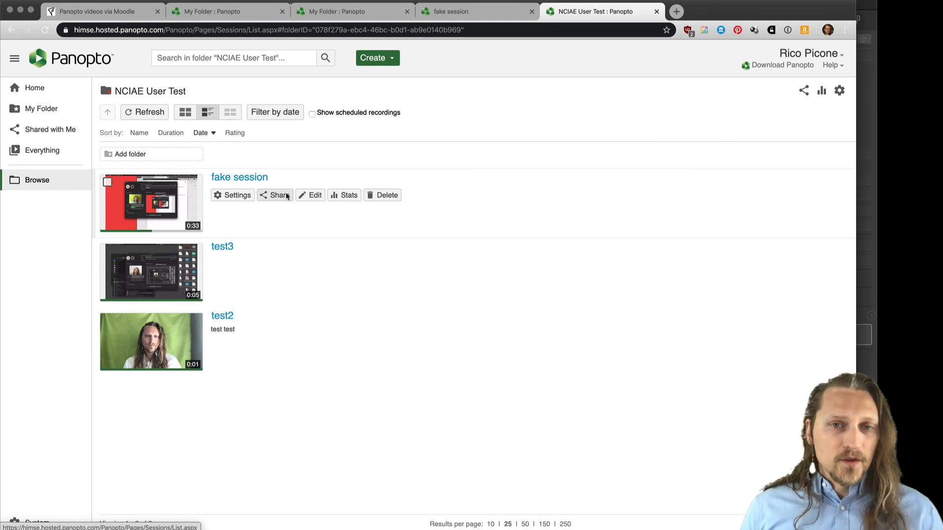
Review the fake session recording's statistics, including daily views, viewer engagement and top viewers, and return to the NCIAE User Test folder
click(347, 195)
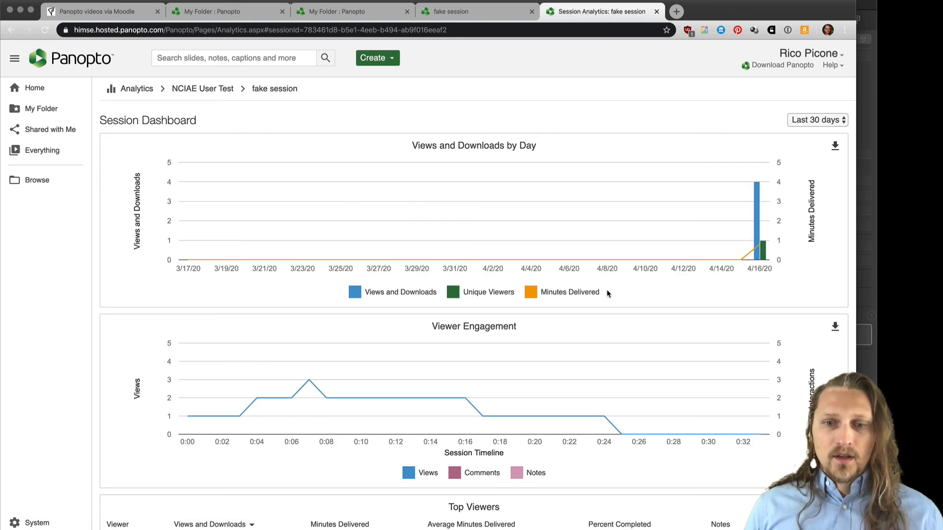
scroll(458, 370, down, 3)
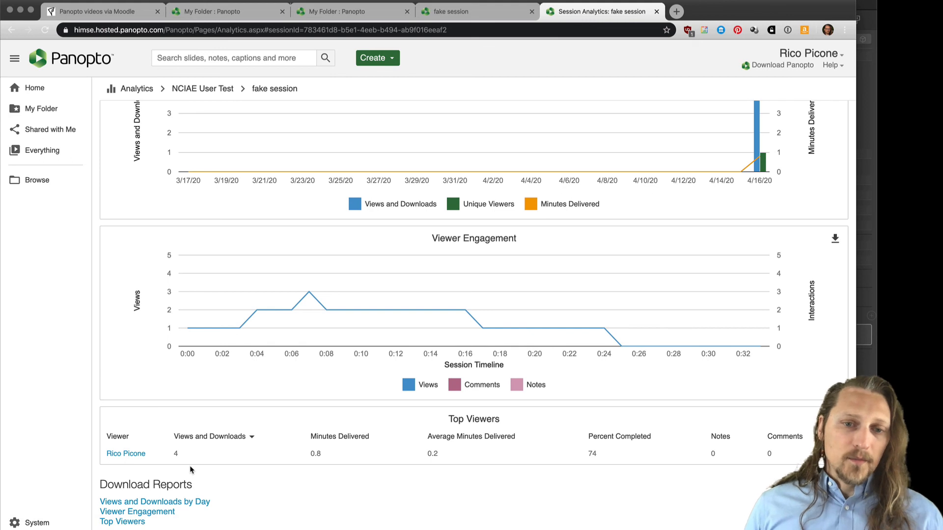
scroll(190, 469, up, 3)
scroll(191, 470, down, 3)
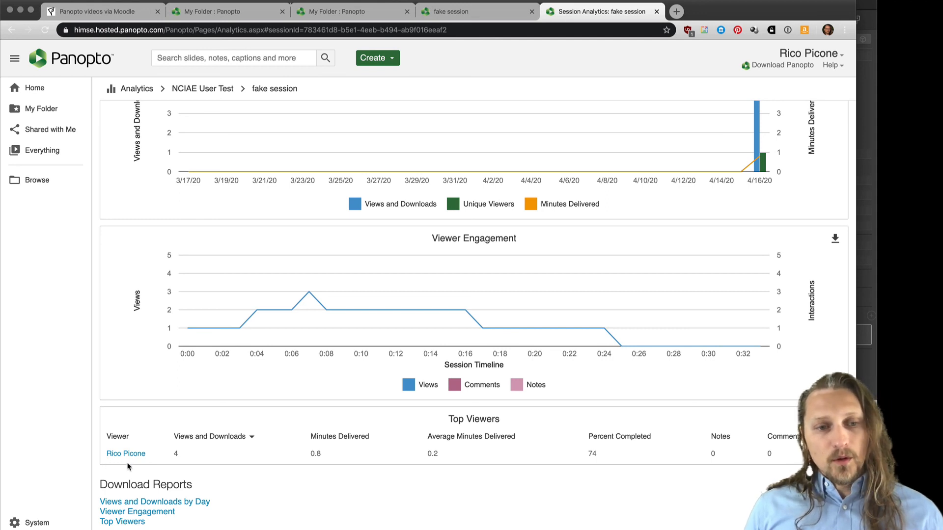
scroll(131, 381, up, 3)
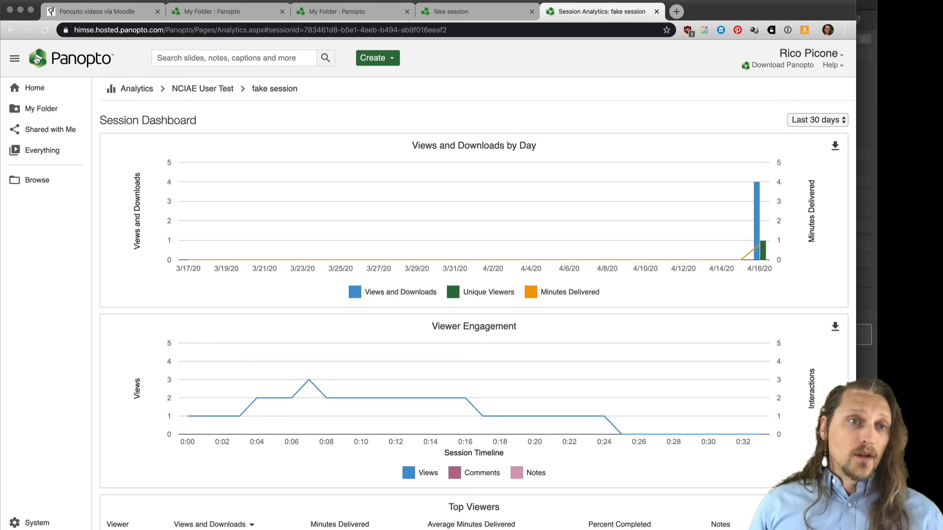
click(12, 30)
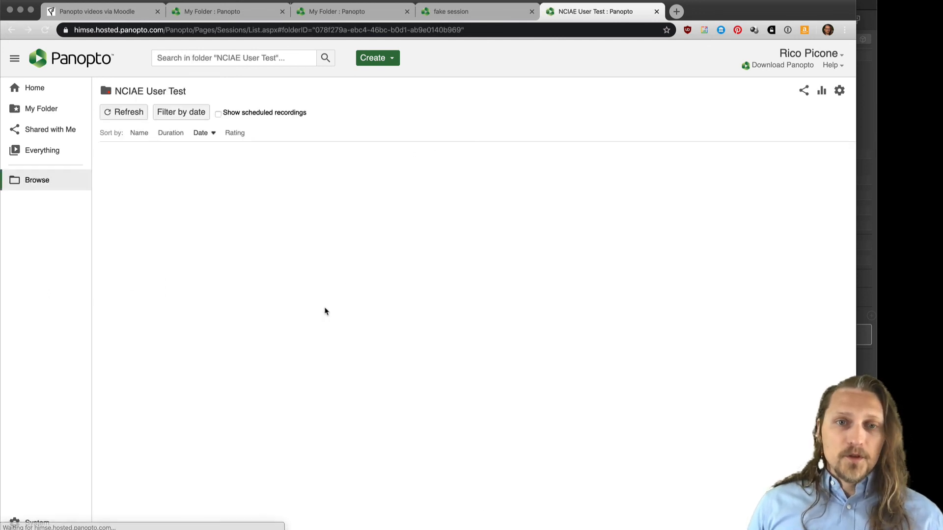